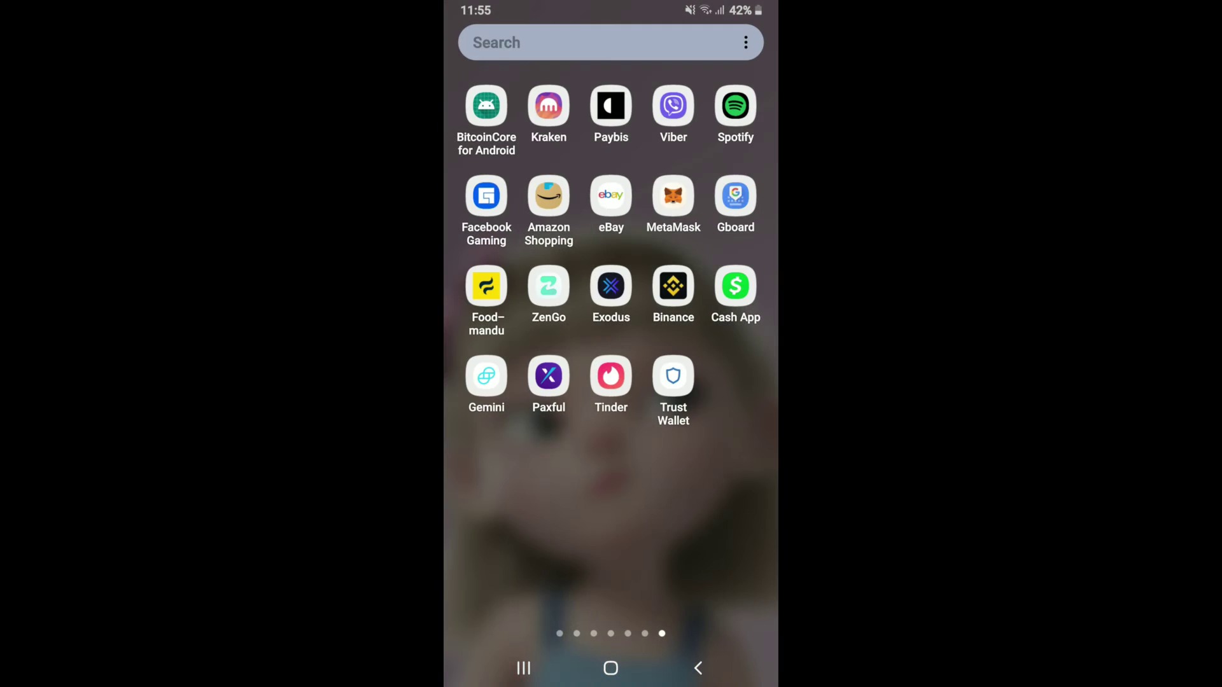
Launch Trust Wallet and open the BNB coin details page.
{"action": "left_click", "coordinate": [673, 377]}
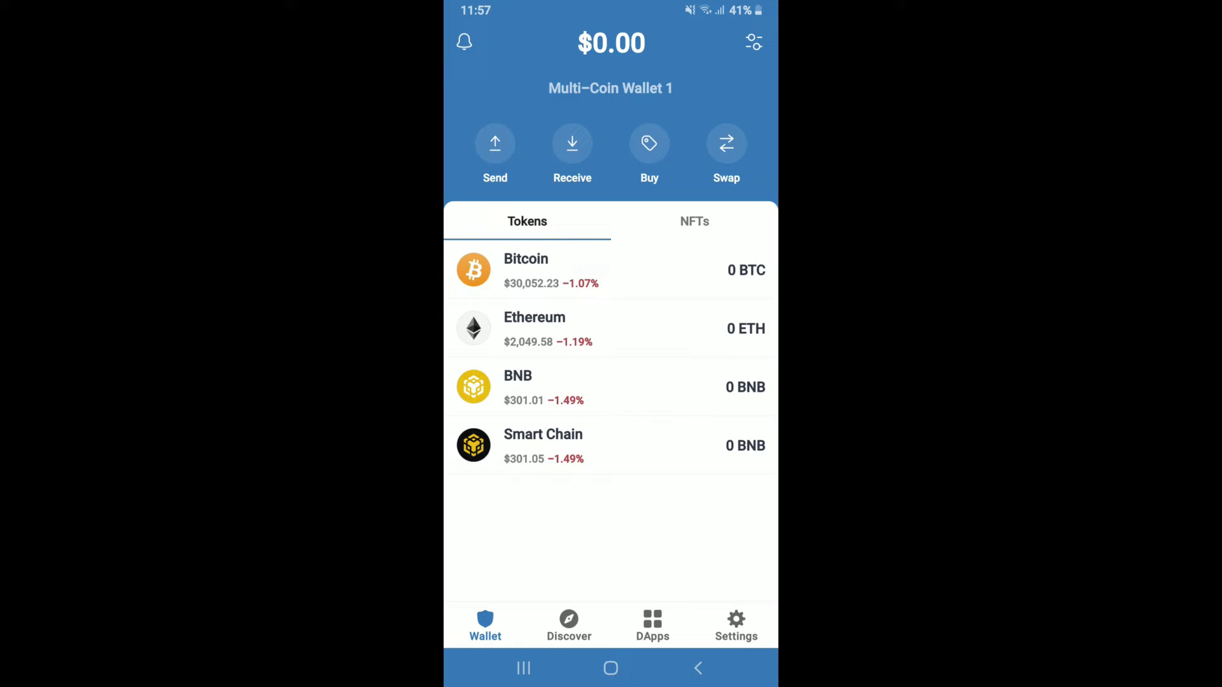
{"action": "left_click", "coordinate": [540, 387]}
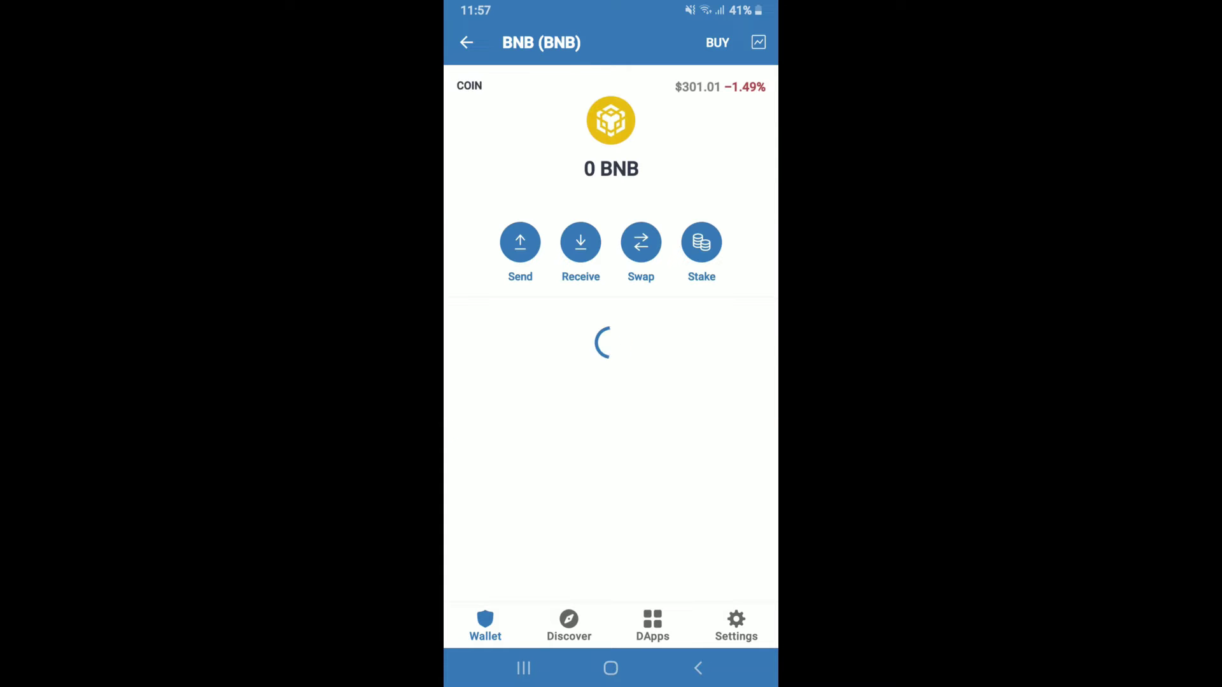
Start a BNB-to-Smart Chain swap and enter 25 BNB as the pay amount.
{"action": "left_click", "coordinate": [641, 242]}
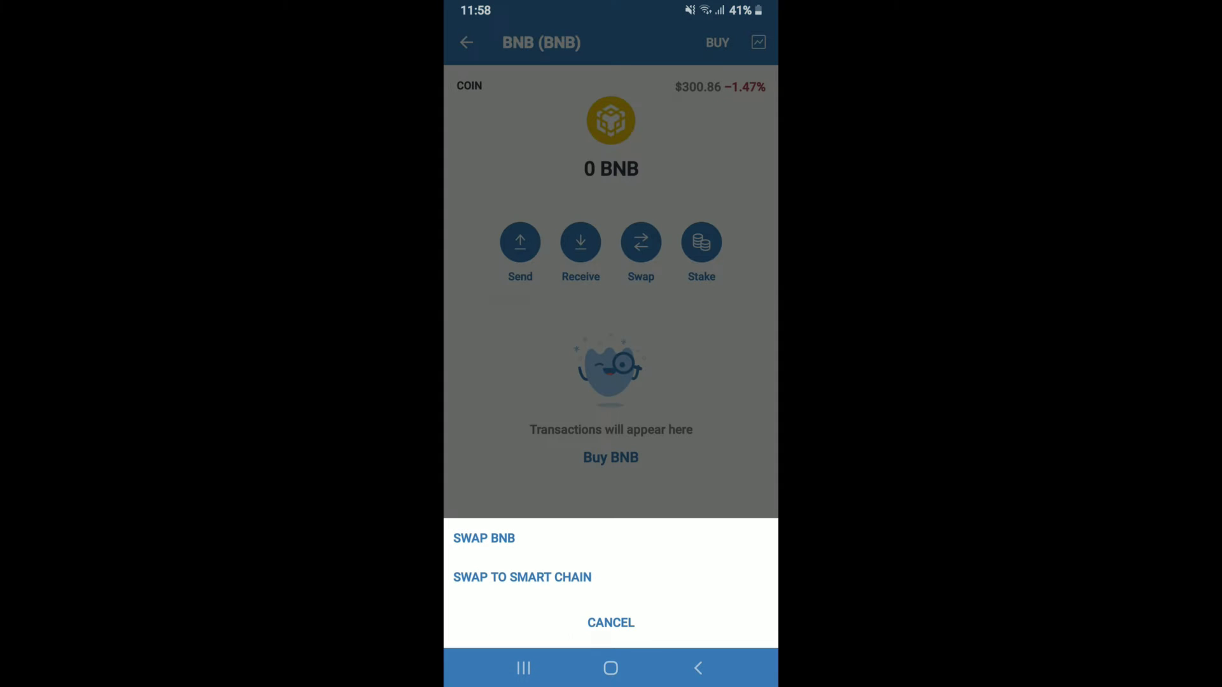
{"action": "left_click", "coordinate": [523, 577]}
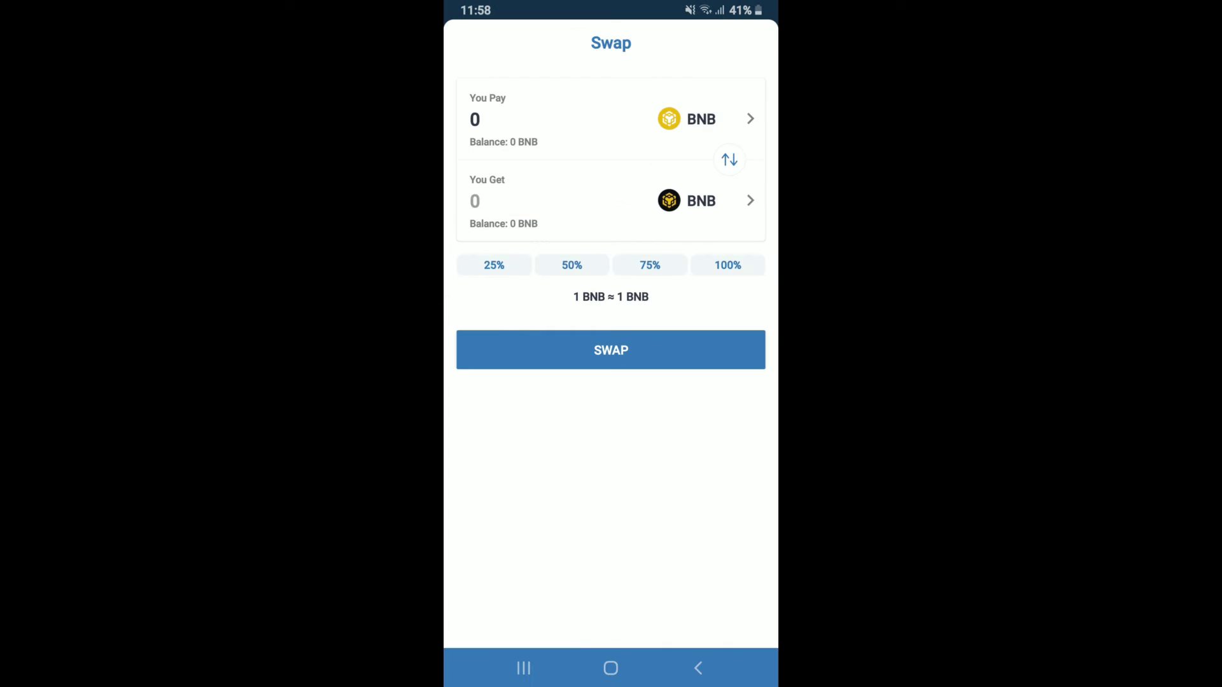
{"action": "left_click", "coordinate": [563, 119]}
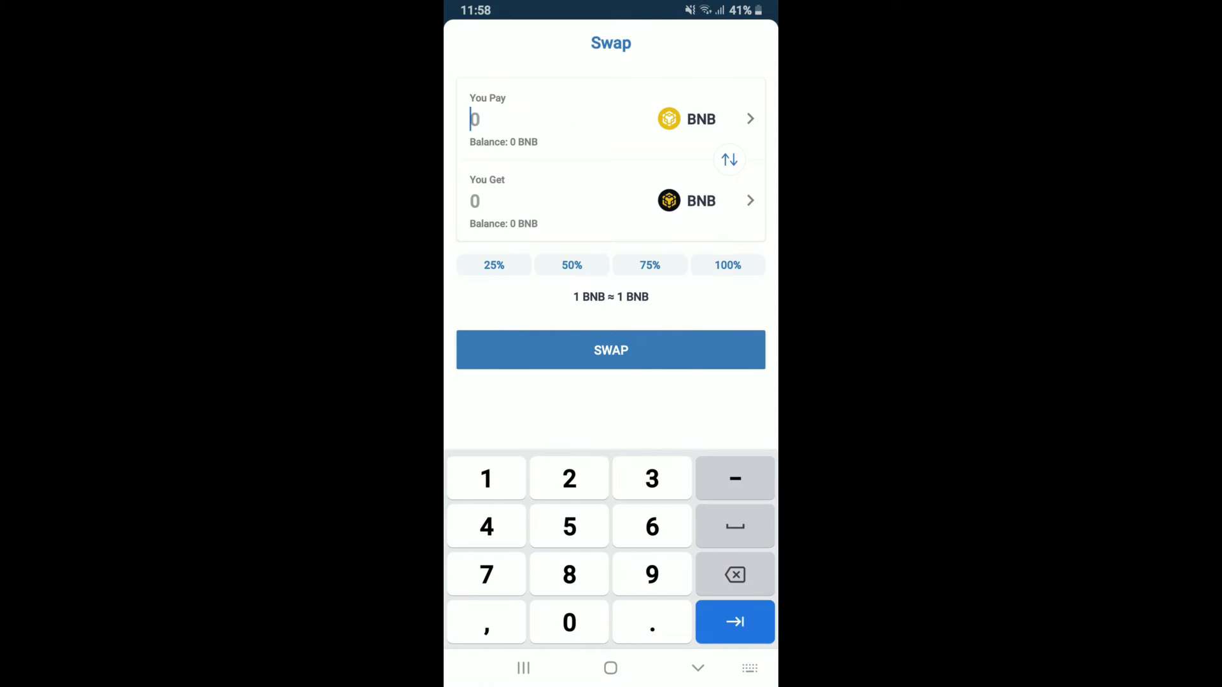
{"action": "type", "text": "25"}
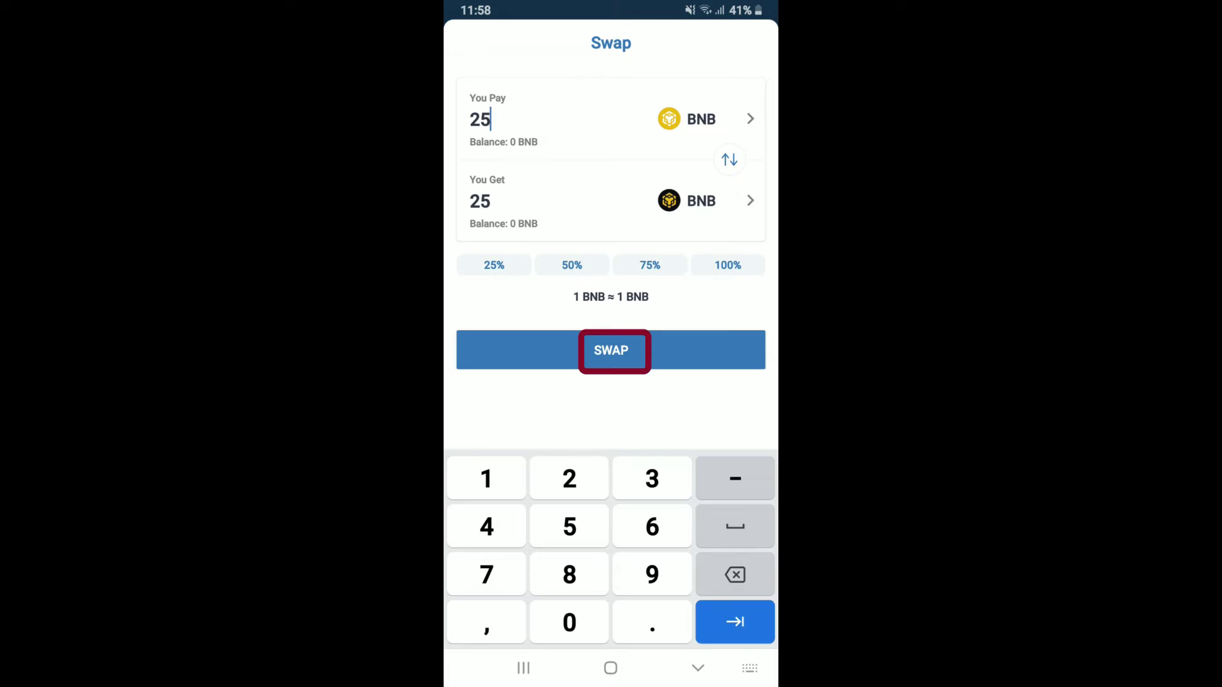
{"action": "left_click", "coordinate": [611, 350]}
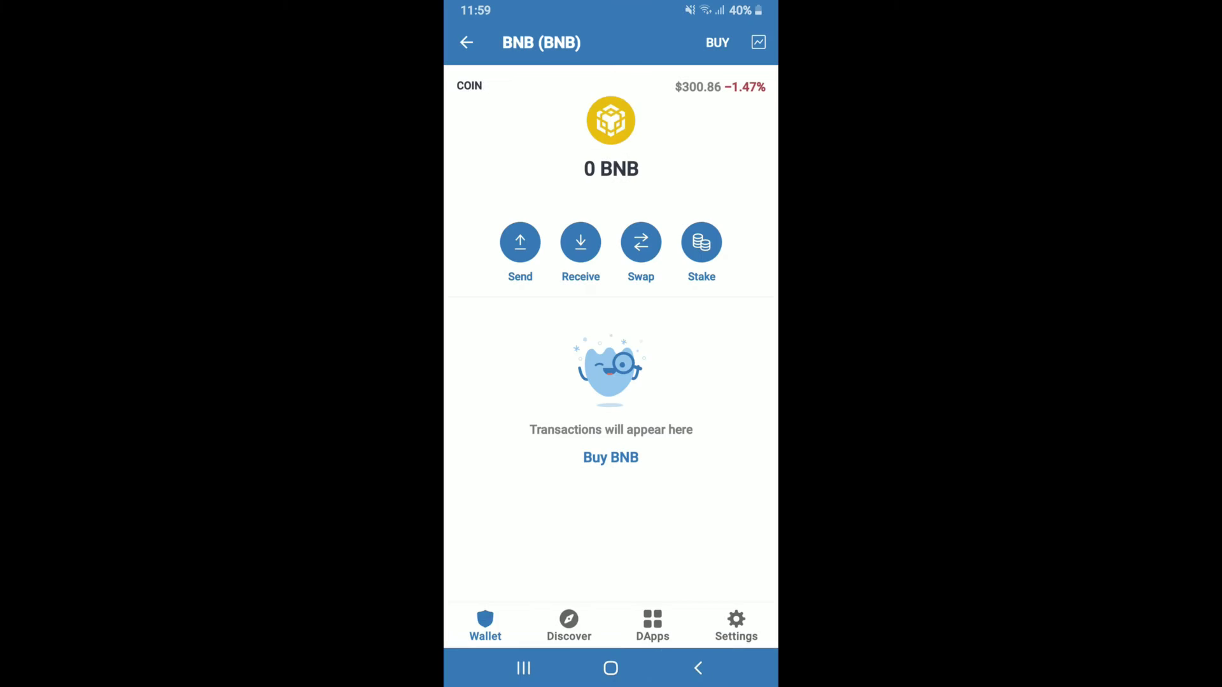
Return to the token list and launch PancakeSwap from the DApps browser.
{"action": "left_click", "coordinate": [698, 668]}
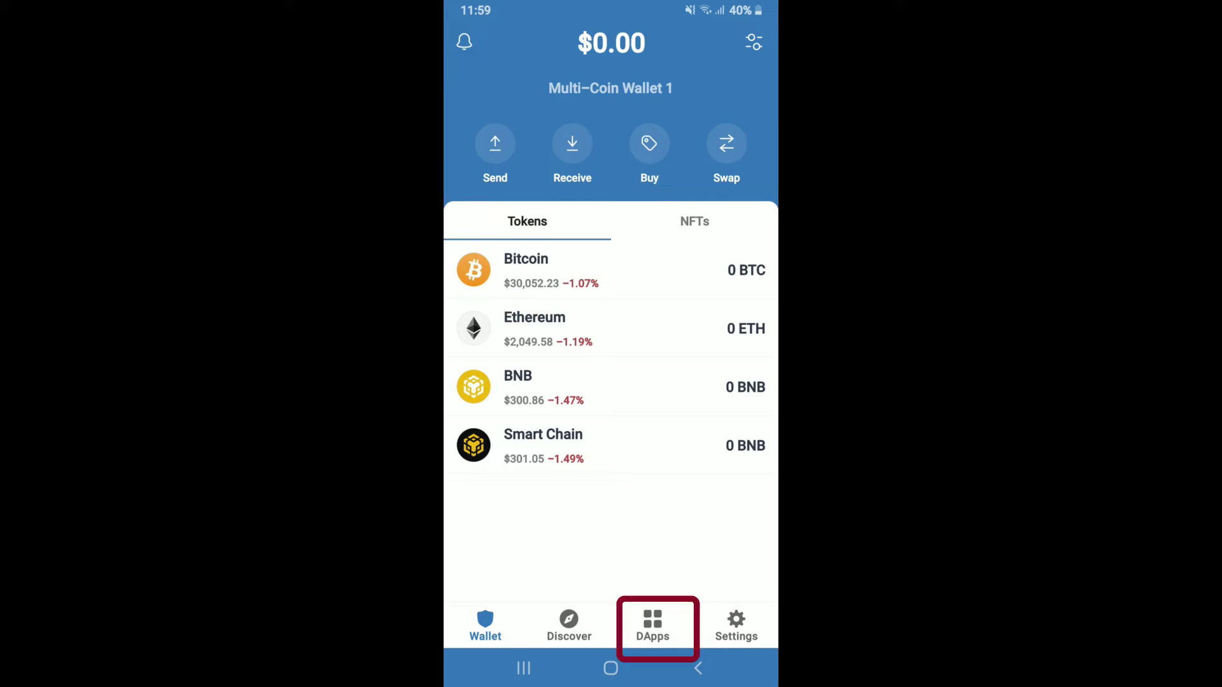
{"action": "left_click", "coordinate": [653, 626]}
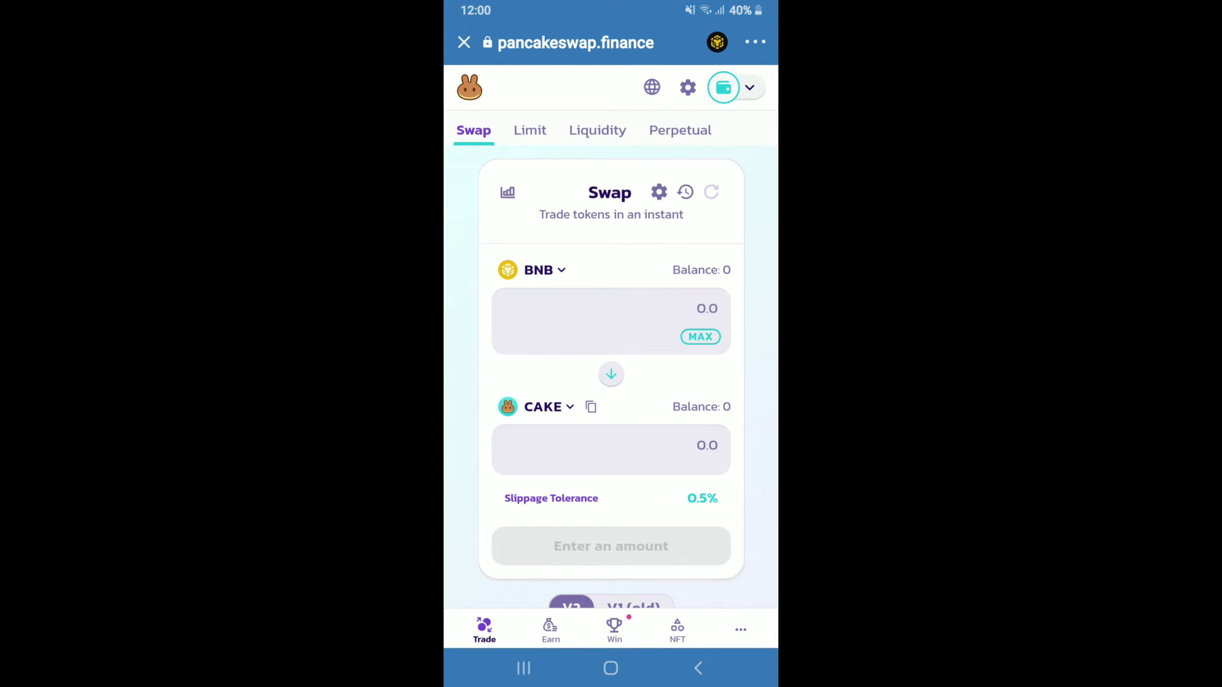
Replace CAKE with FEG as the token to receive, found via search.
{"action": "left_click", "coordinate": [669, 307]}
{"action": "left_click", "coordinate": [543, 408]}
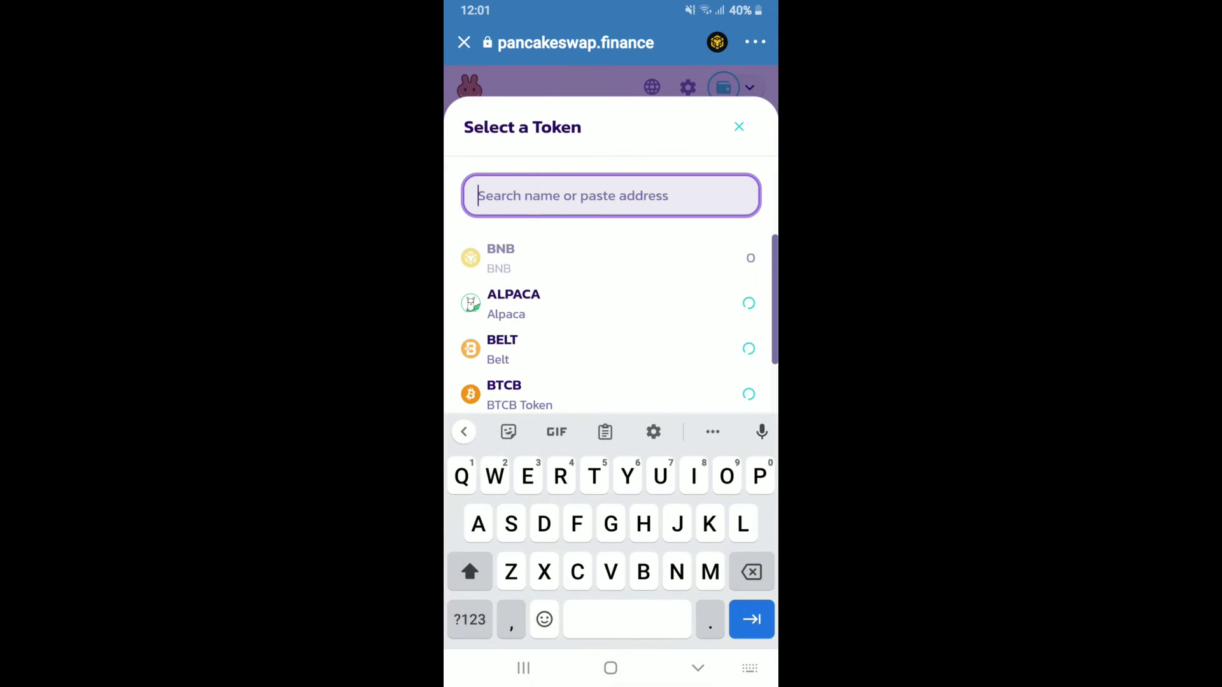
{"action": "type", "text": "Feg"}
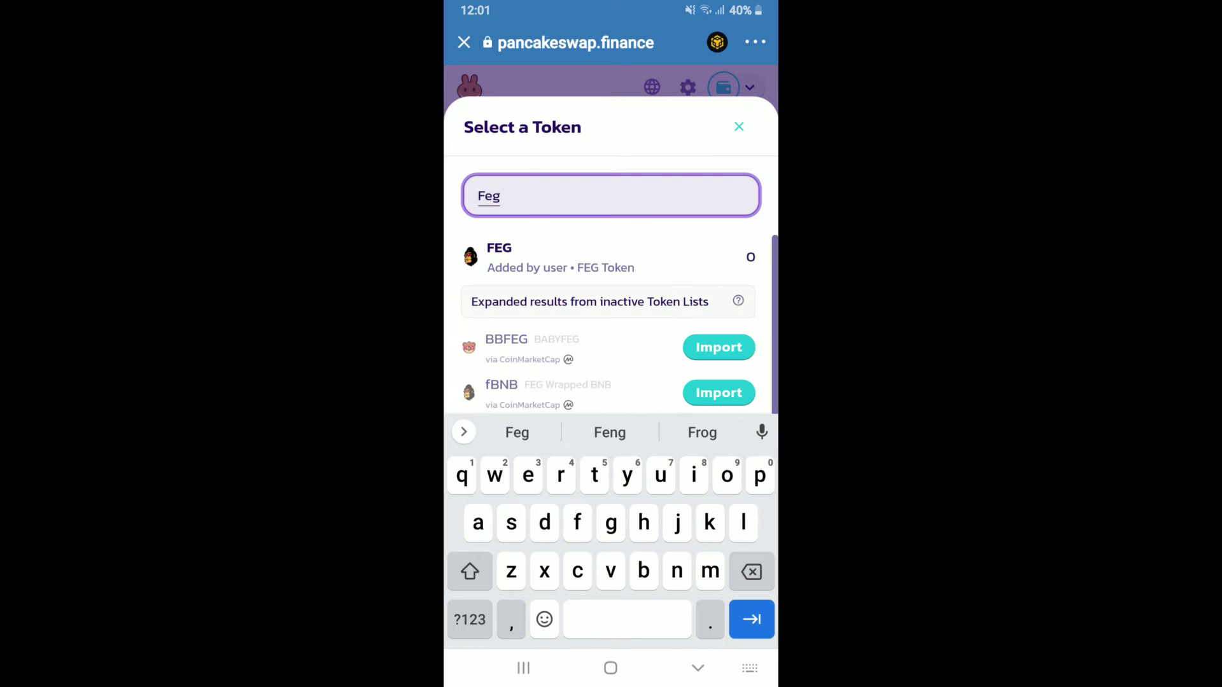
{"action": "left_click", "coordinate": [560, 258]}
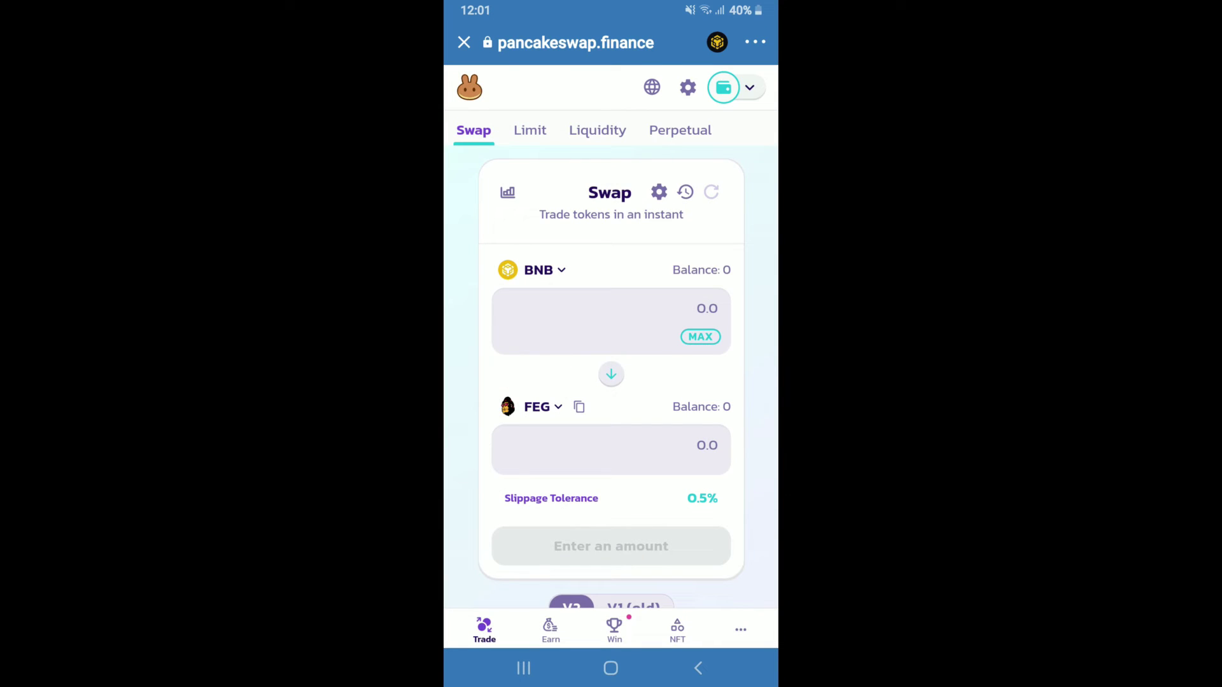
Enter 25 BNB to pay, quoting about 8.81 trillion FEG with price shown.
{"action": "left_click", "coordinate": [669, 308]}
{"action": "type", "text": "2"}
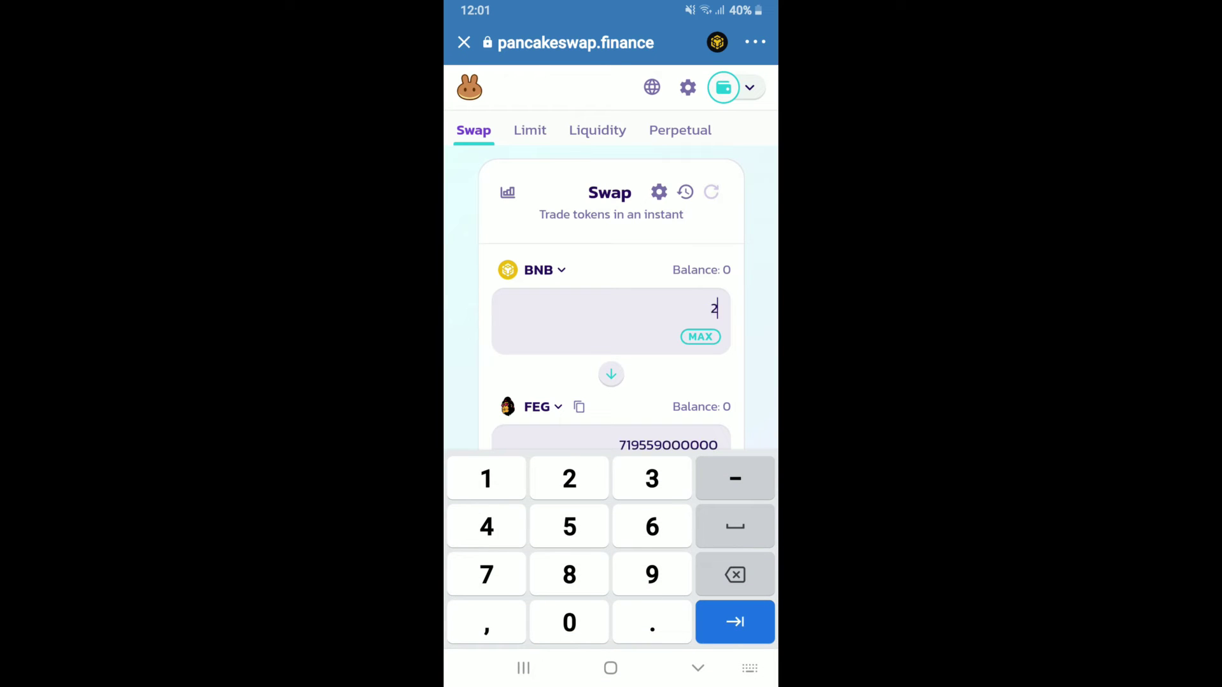
{"action": "type", "text": "5"}
{"action": "left_click", "coordinate": [734, 623]}
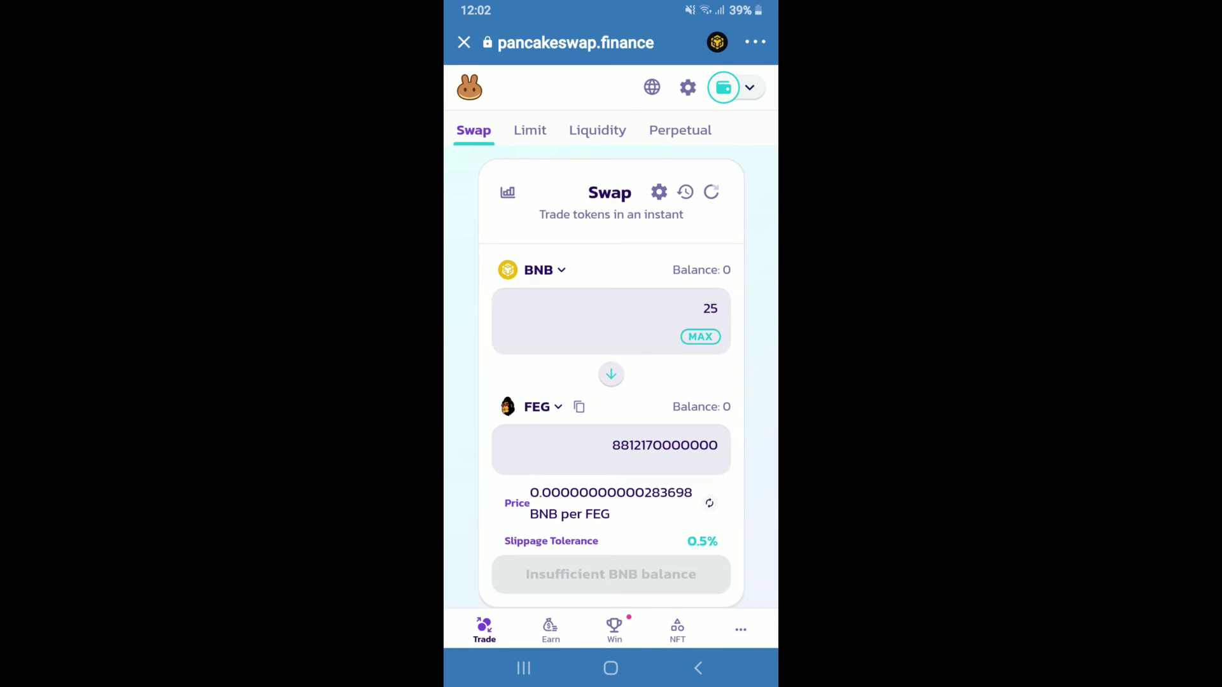
{"action": "scroll", "coordinate": [611, 382], "scroll_direction": "down", "scroll_amount": 3}
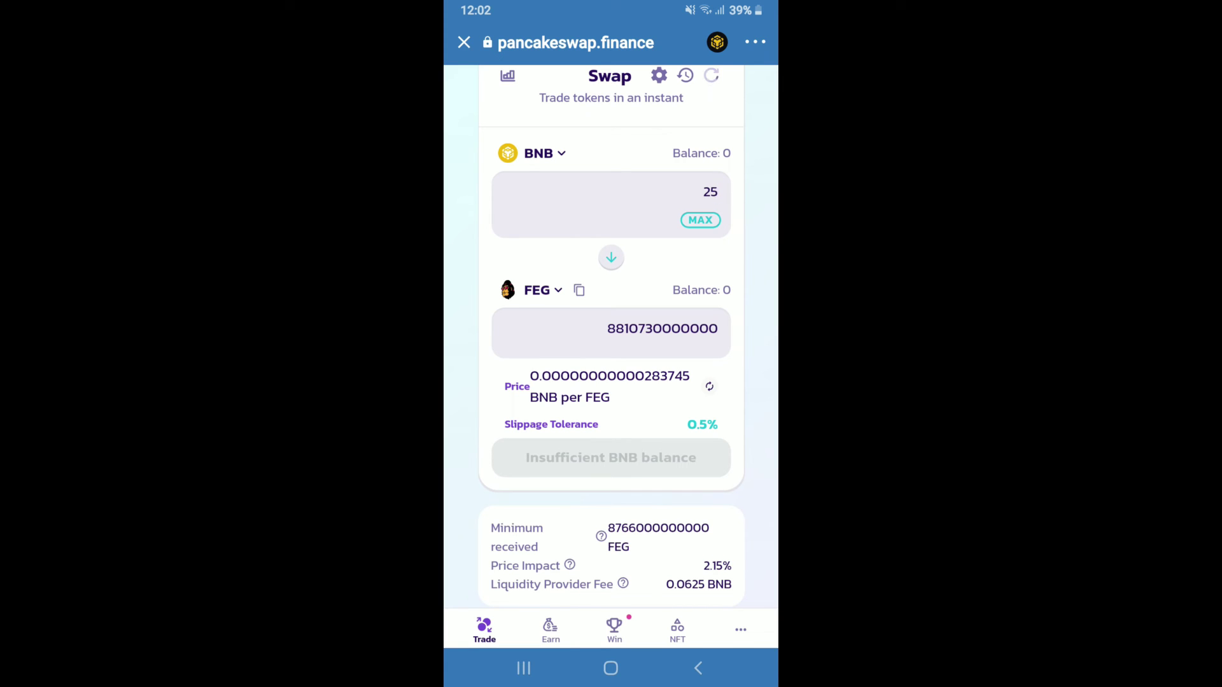
Leave Trust Wallet's PancakeSwap page for the Android home screen.
{"action": "key", "text": "Home"}
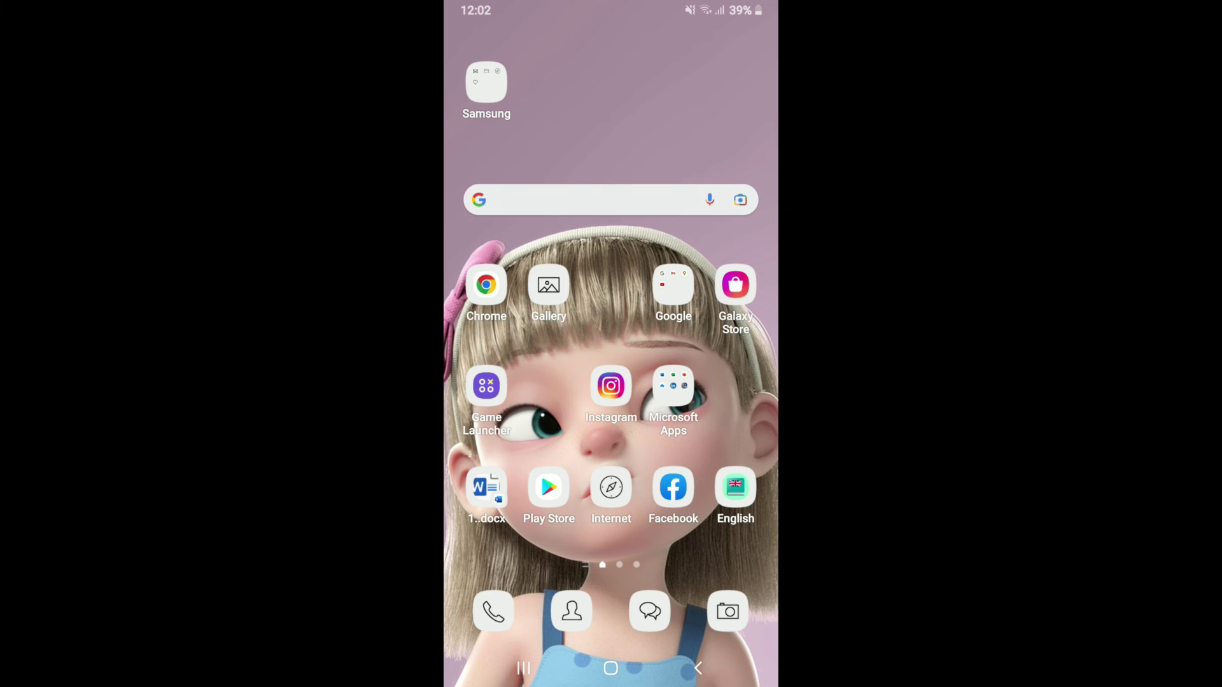